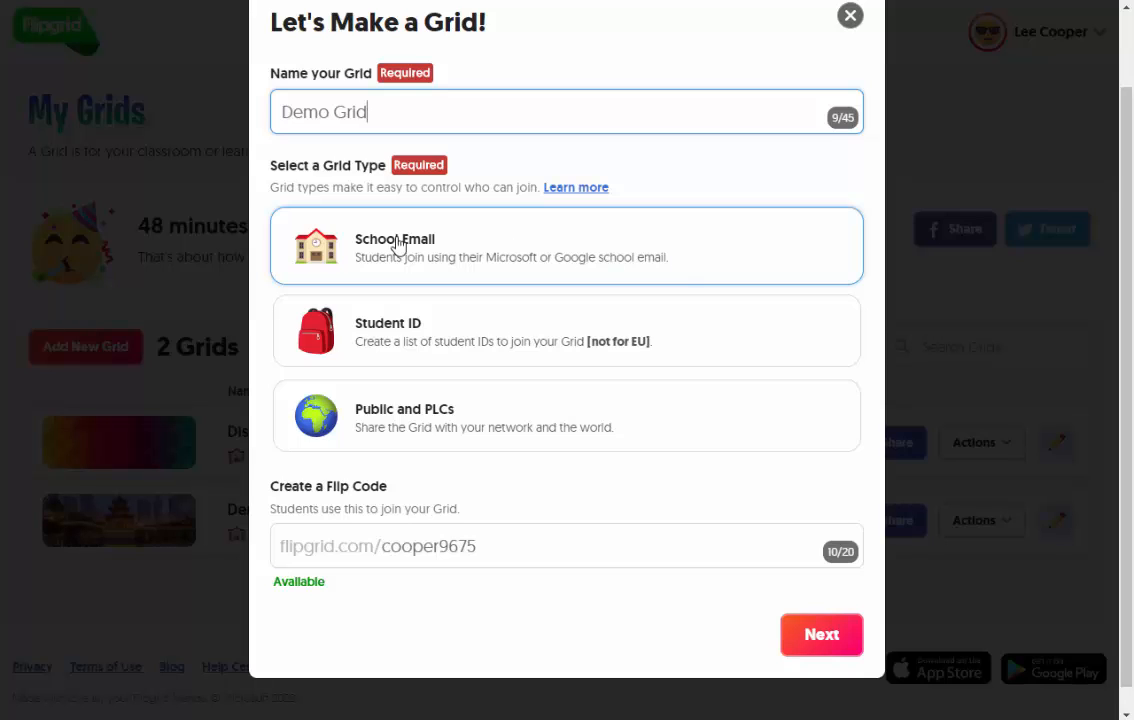
- Set the Demo Grid's type to School Email, add the domain vbstudents.com, and finish creating the grid
{"action": "left_click", "coordinate": [400, 243]}
{"action": "left_click", "coordinate": [822, 636]}
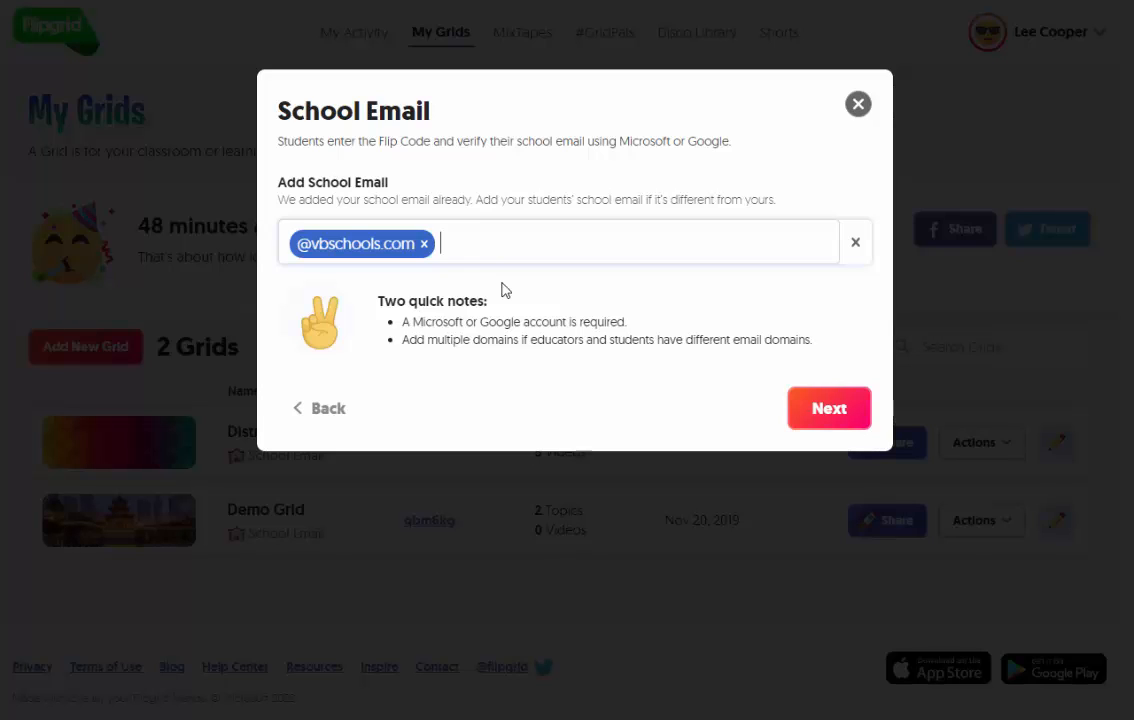
{"action": "type", "text": "vbstudents"}
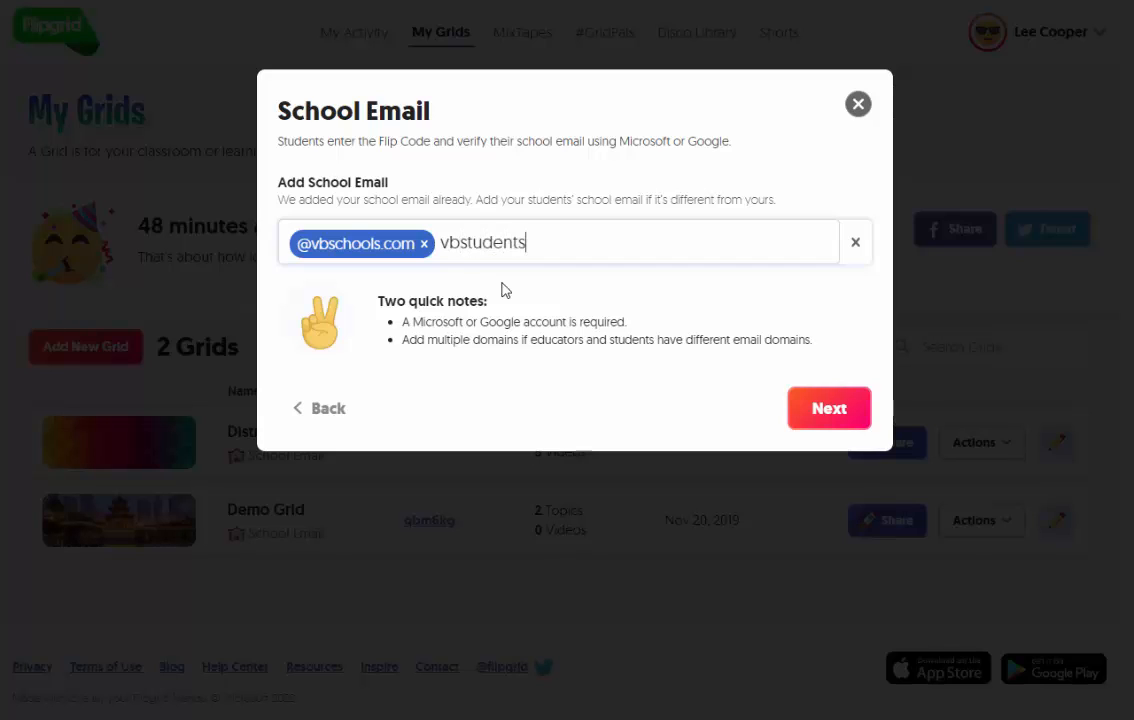
{"action": "type", "text": ".com"}
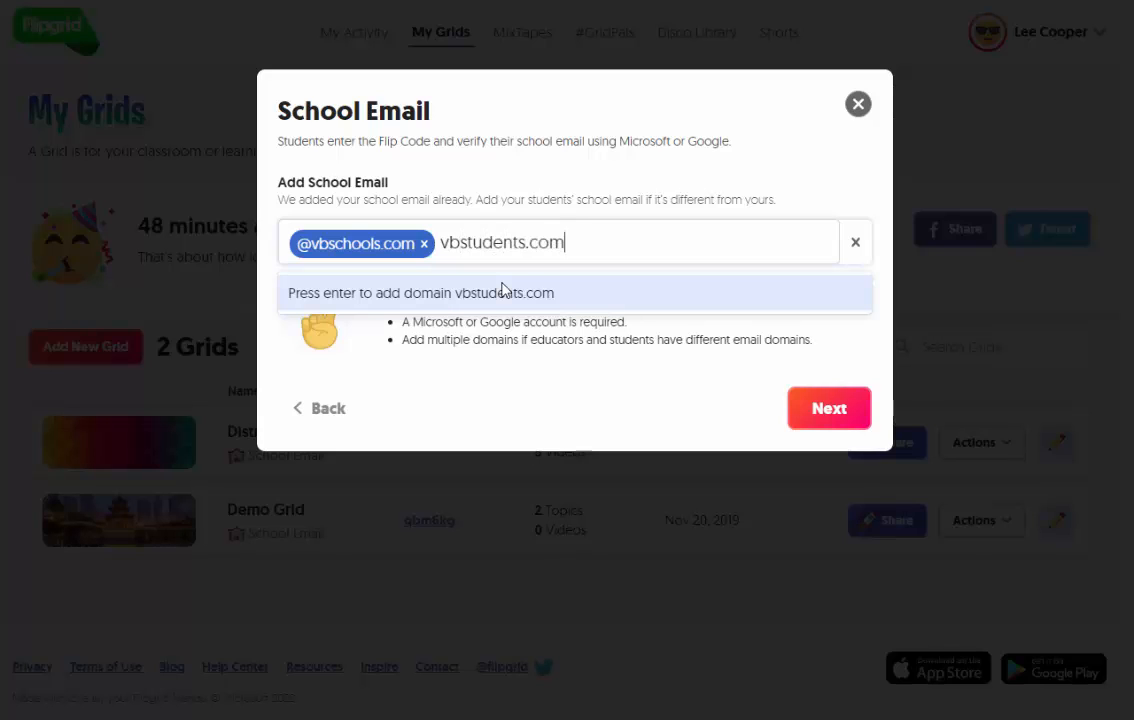
{"action": "key", "text": "Return"}
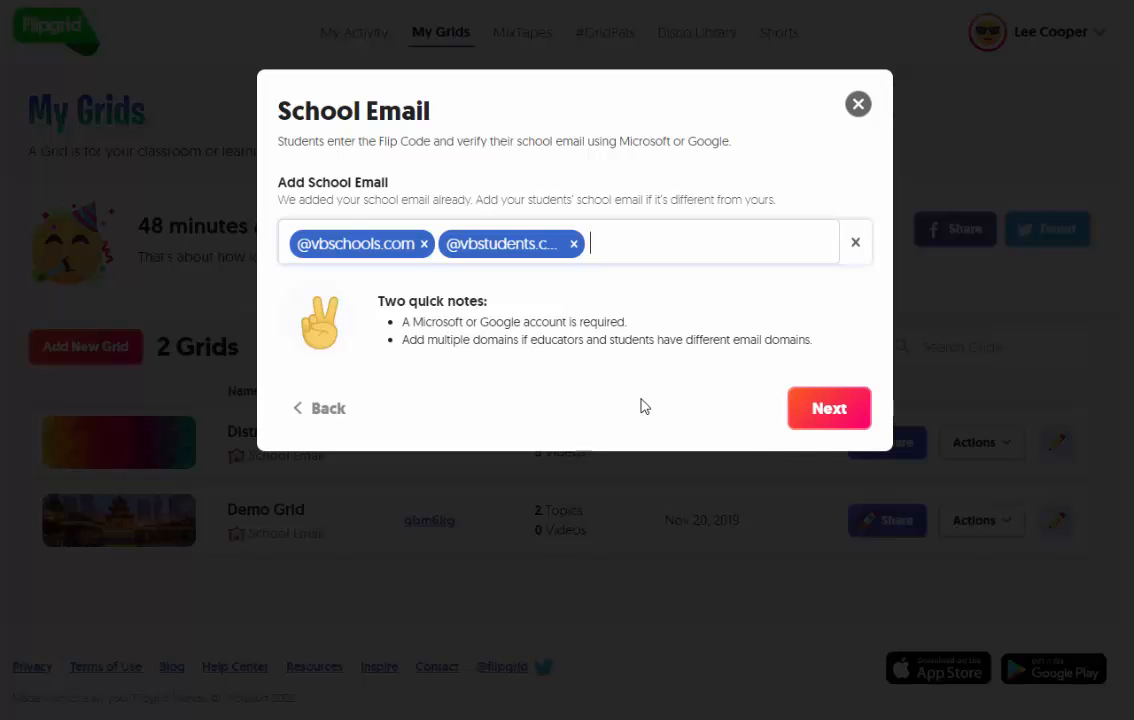
{"action": "left_click", "coordinate": [830, 410]}
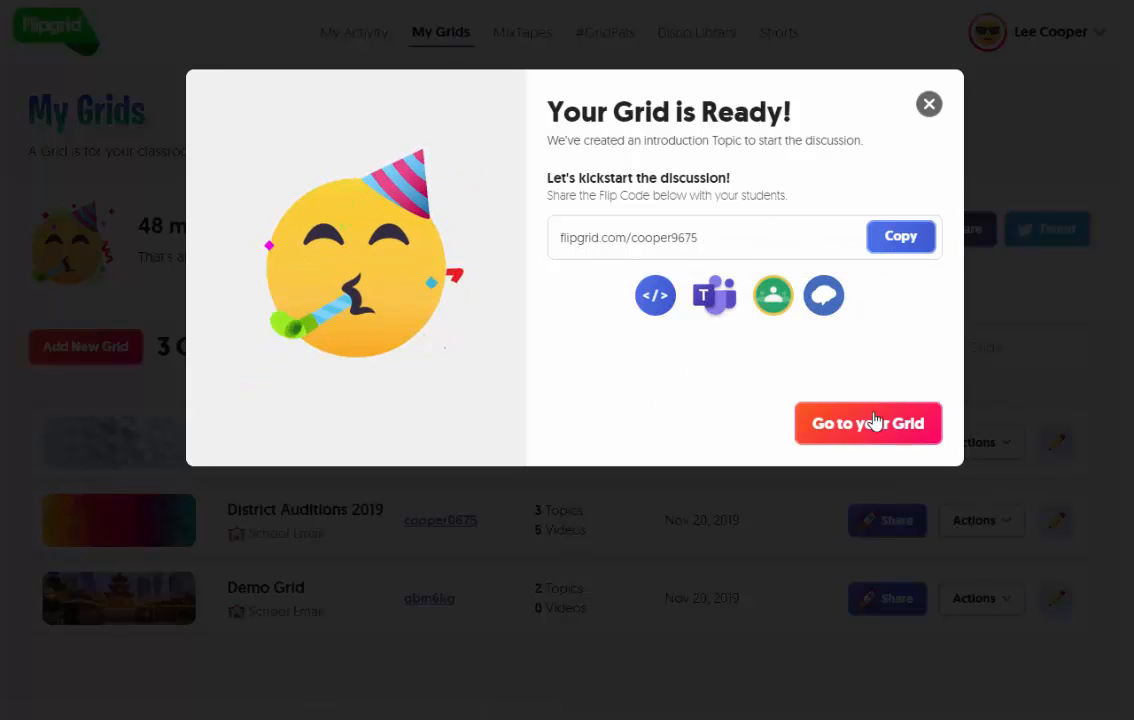
- Copy the new grid's Flip Code link and open the grid's details page
{"action": "left_click", "coordinate": [902, 240]}
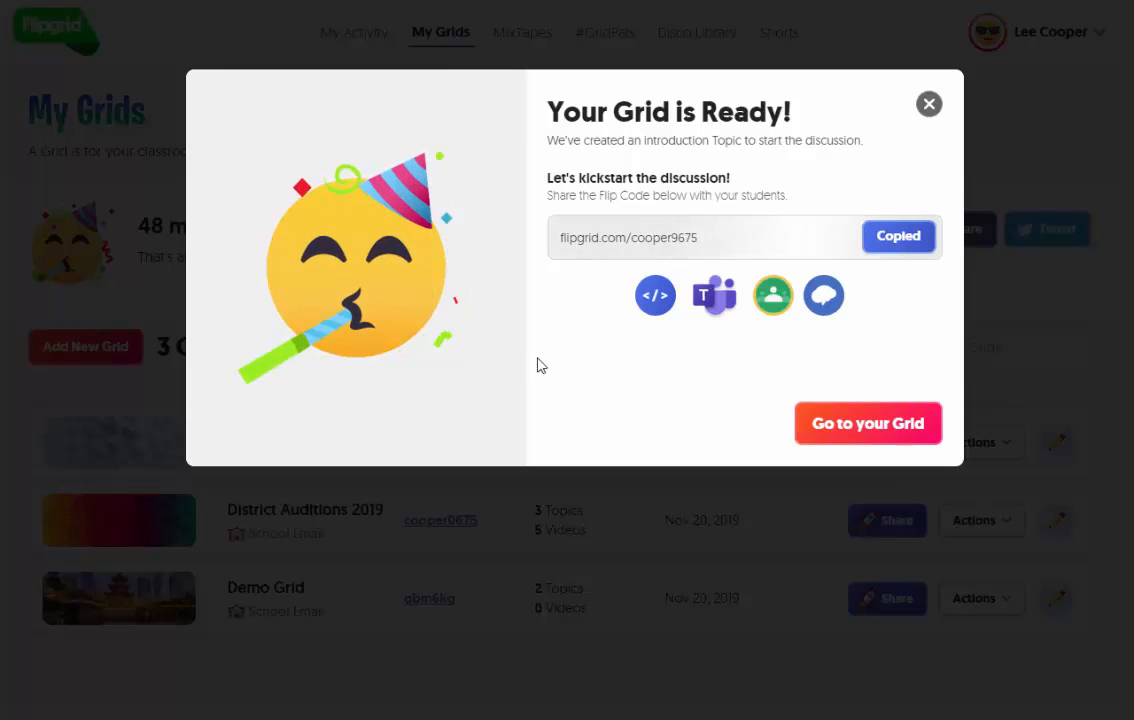
{"action": "left_click", "coordinate": [865, 430]}
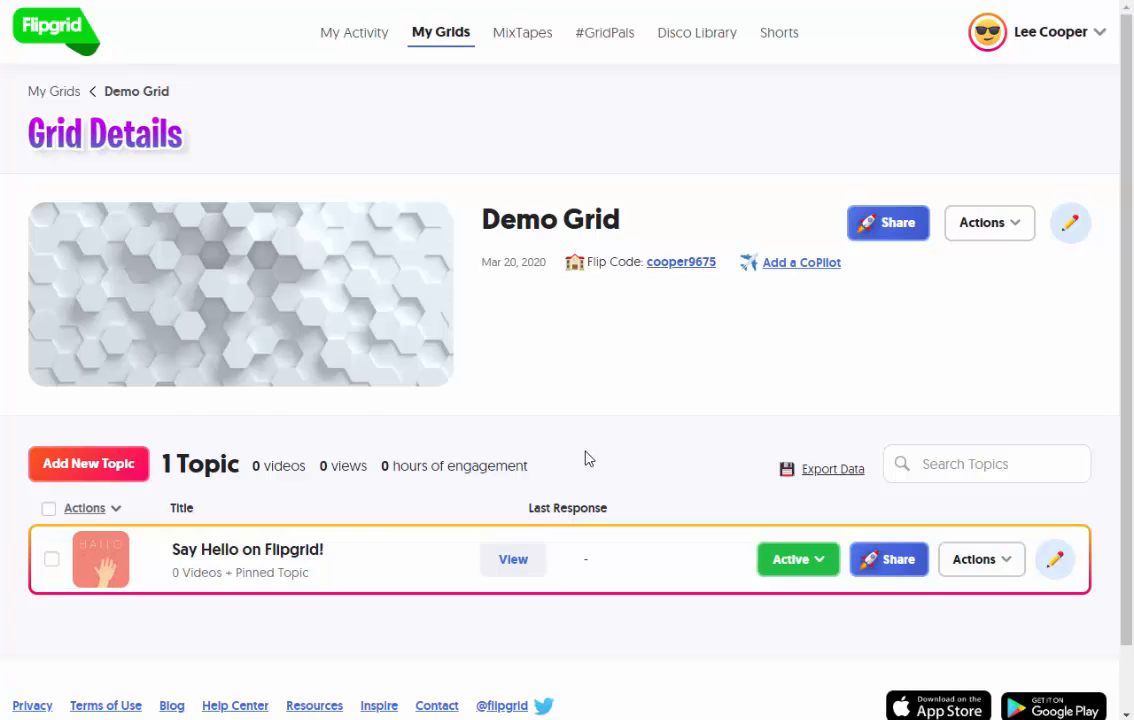
- Create a new topic in the Demo Grid titled "My Demo Topic" with the prompt "This is just a demo!"
{"action": "scroll", "coordinate": [587, 456], "scroll_direction": "down", "scroll_amount": 1}
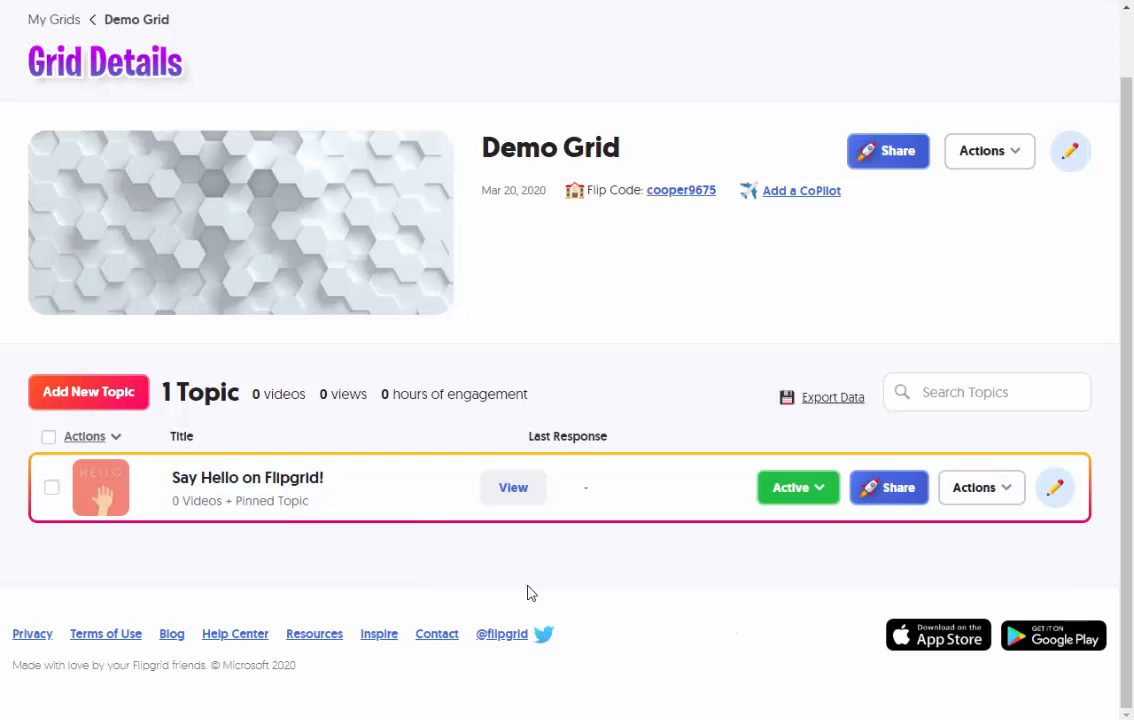
{"action": "left_click", "coordinate": [104, 391]}
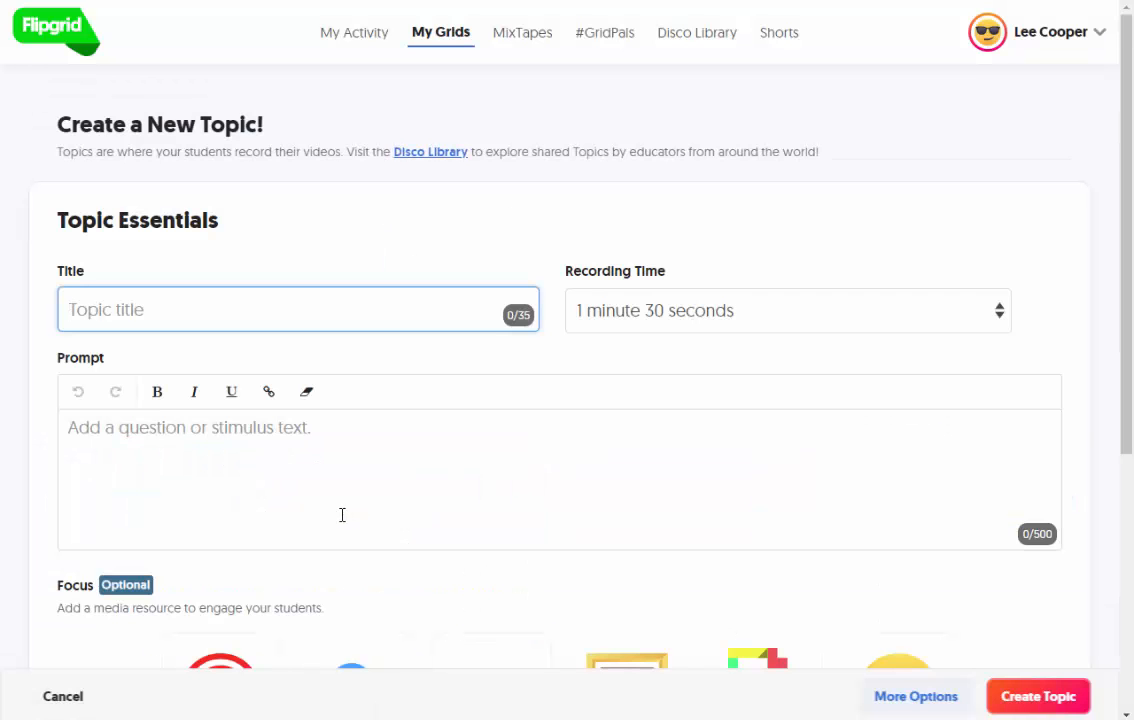
{"action": "type", "text": "M"}
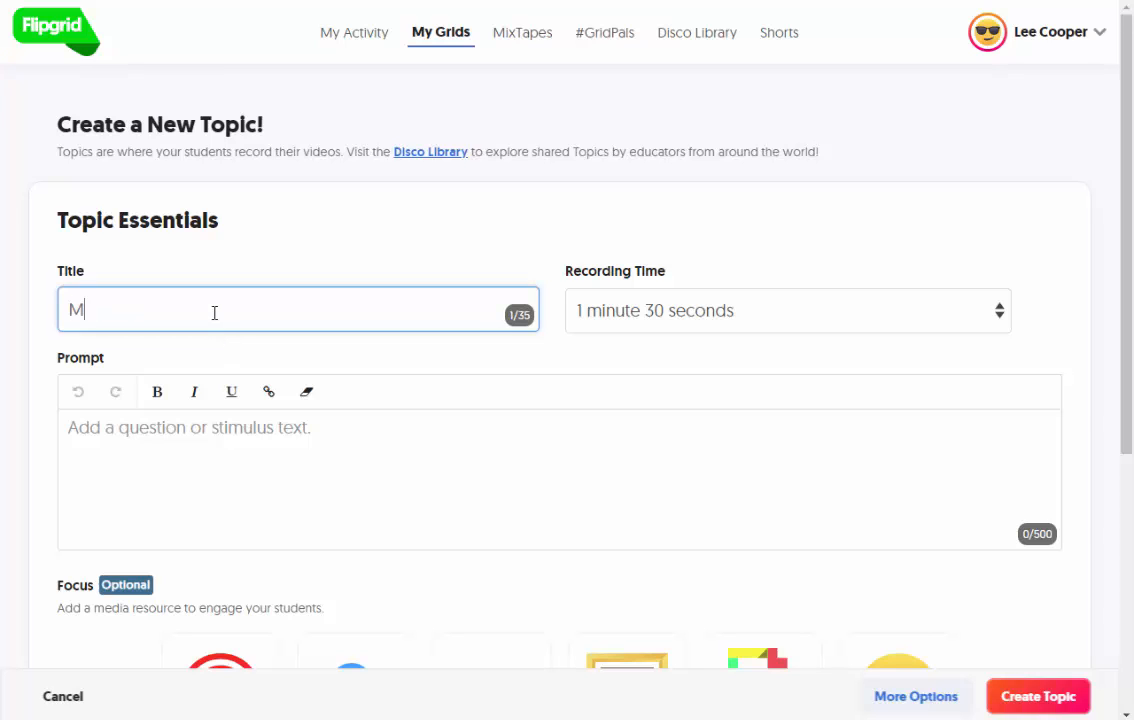
{"action": "type", "text": "y Demo Topic"}
{"action": "left_click", "coordinate": [184, 436]}
{"action": "type", "text": "This is "}
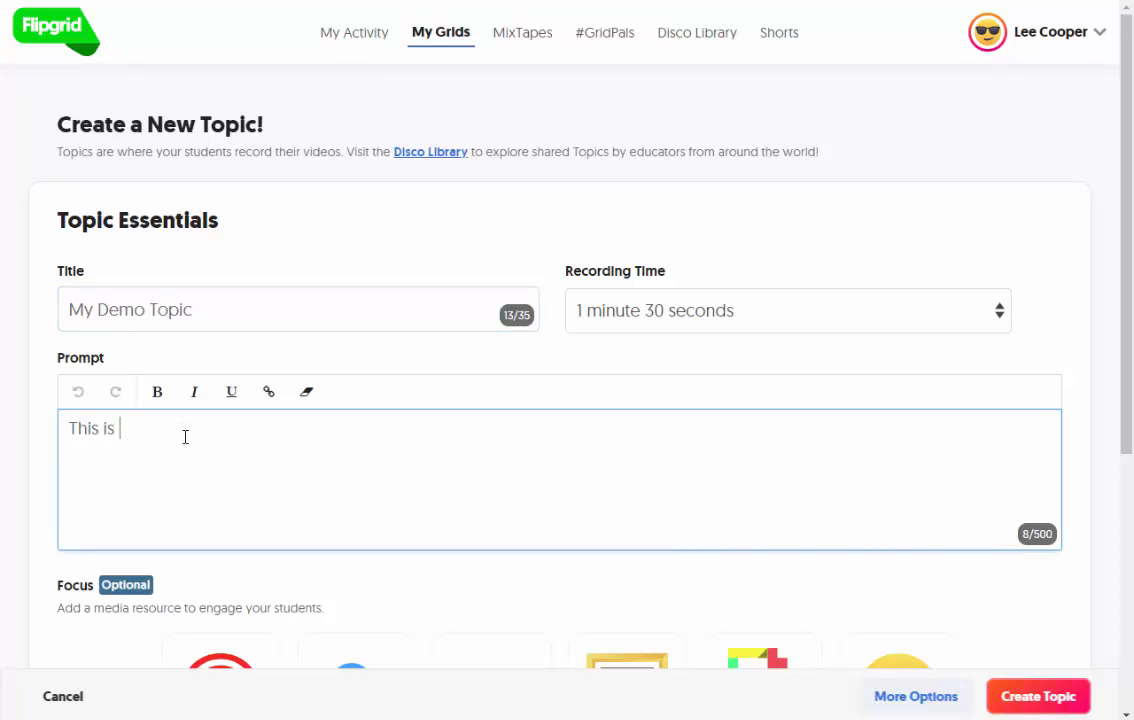
{"action": "type", "text": "just a demo!"}
{"action": "scroll", "coordinate": [313, 590], "scroll_direction": "down", "scroll_amount": 2}
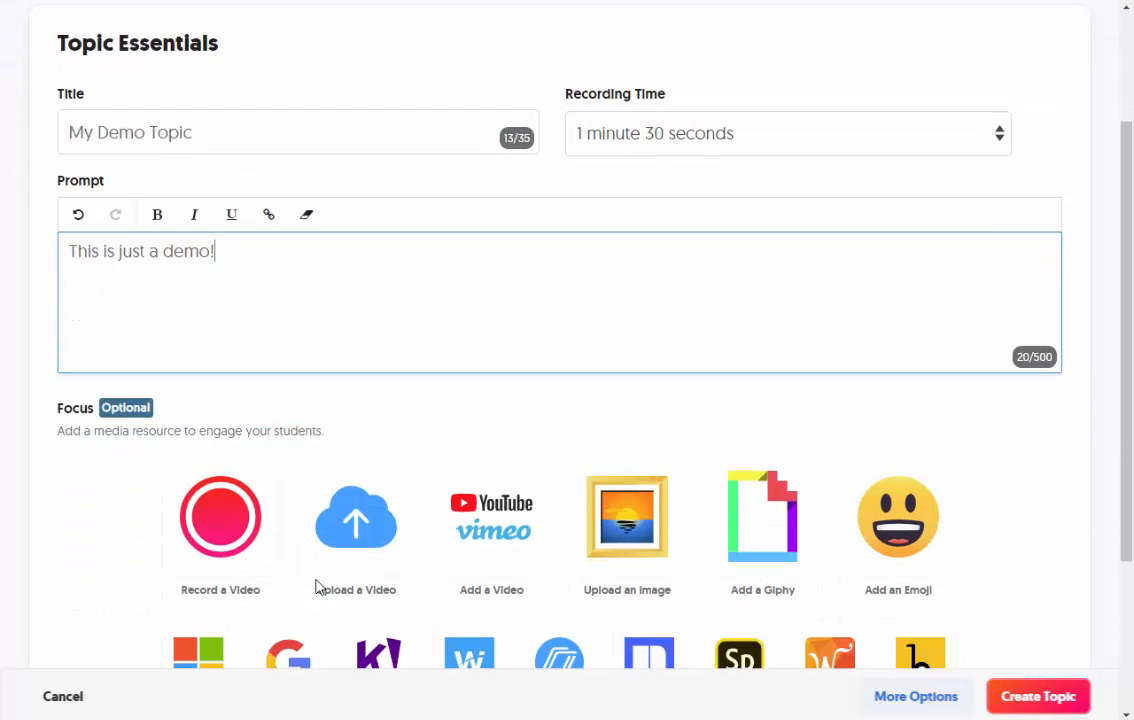
{"action": "scroll", "coordinate": [321, 557], "scroll_direction": "down", "scroll_amount": 2}
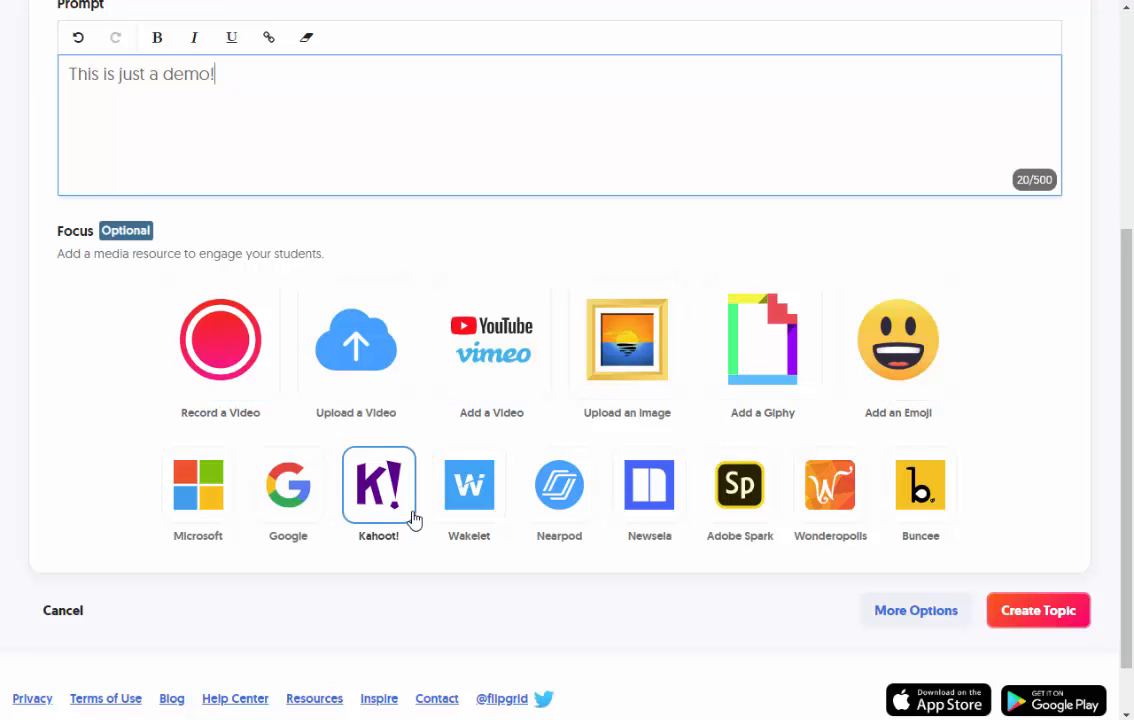
{"action": "scroll", "coordinate": [415, 535], "scroll_direction": "up", "scroll_amount": 4}
{"action": "scroll", "coordinate": [1020, 590], "scroll_direction": "down", "scroll_amount": 3}
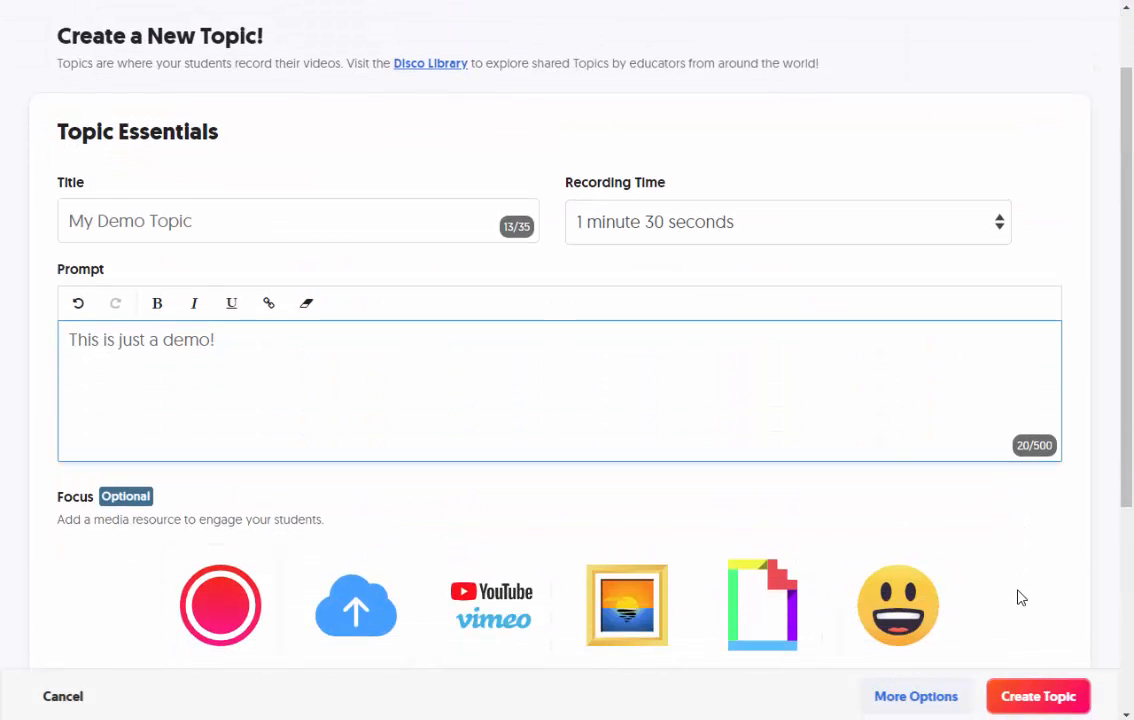
{"action": "left_click", "coordinate": [1030, 695]}
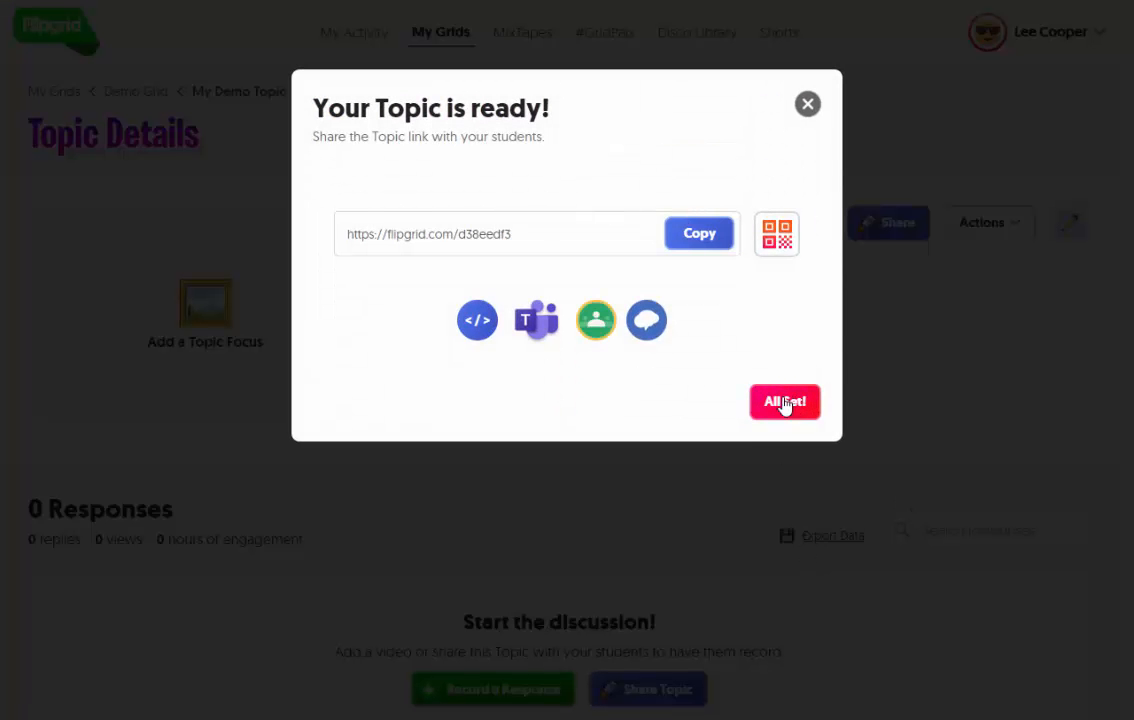
- Copy the new topic's share link, download its QR code, and finish sharing
{"action": "left_click", "coordinate": [712, 240]}
{"action": "left_click", "coordinate": [785, 248]}
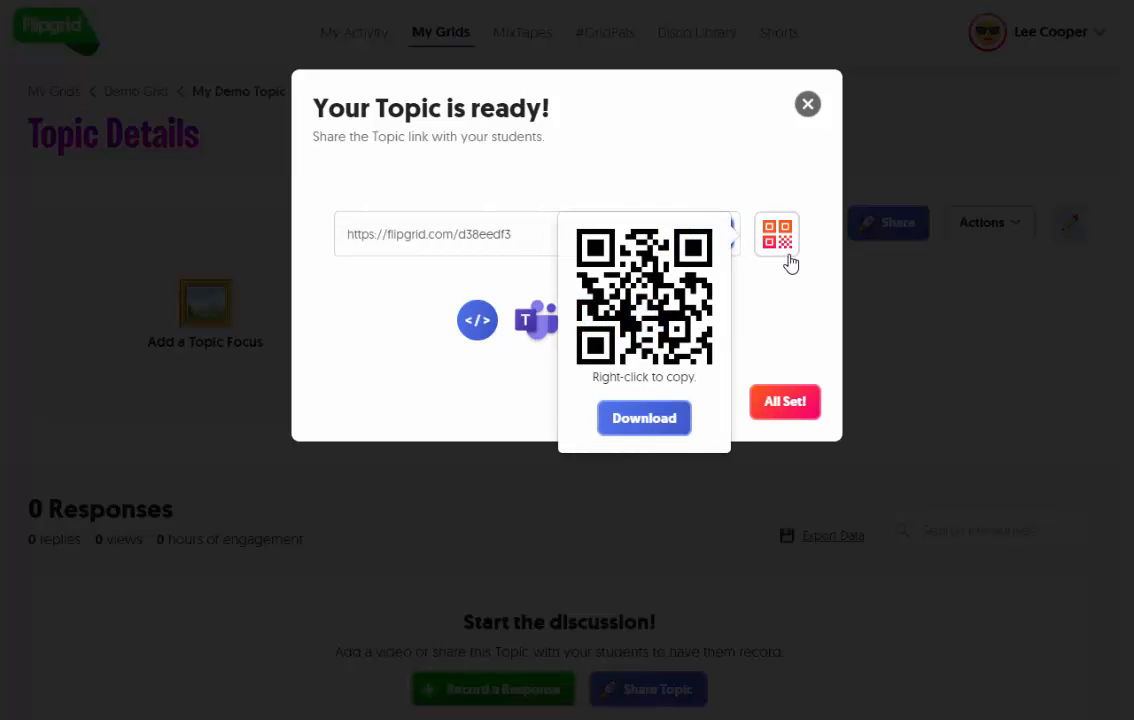
{"action": "left_click", "coordinate": [662, 422]}
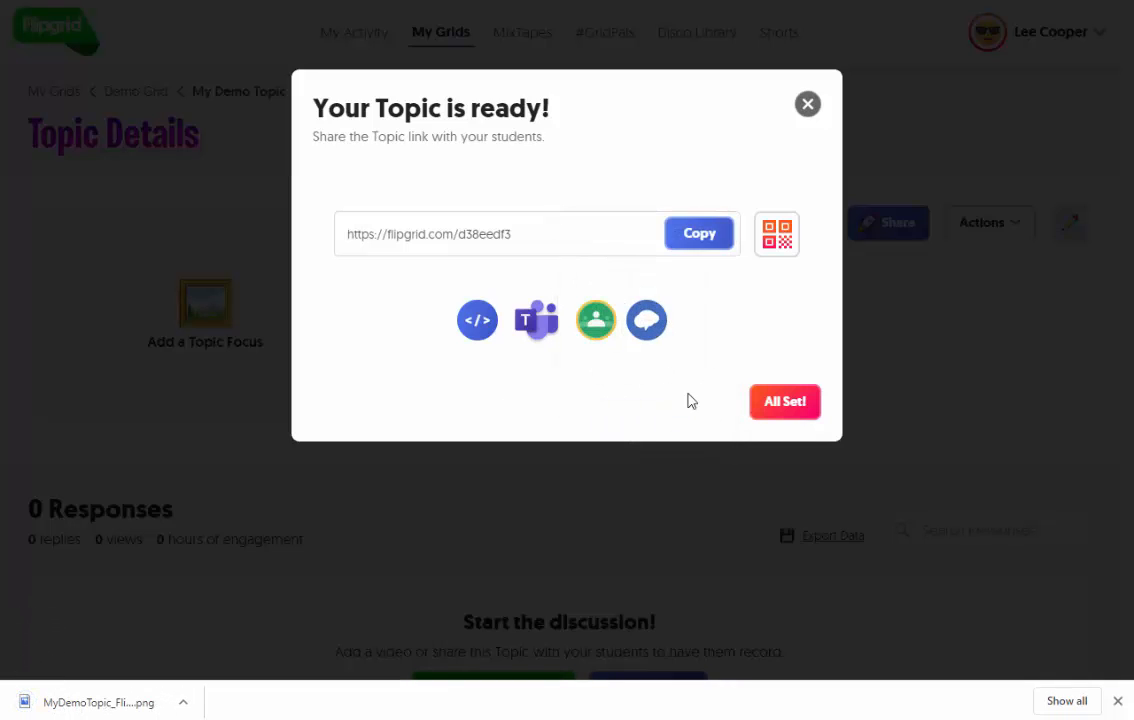
{"action": "left_click", "coordinate": [790, 403]}
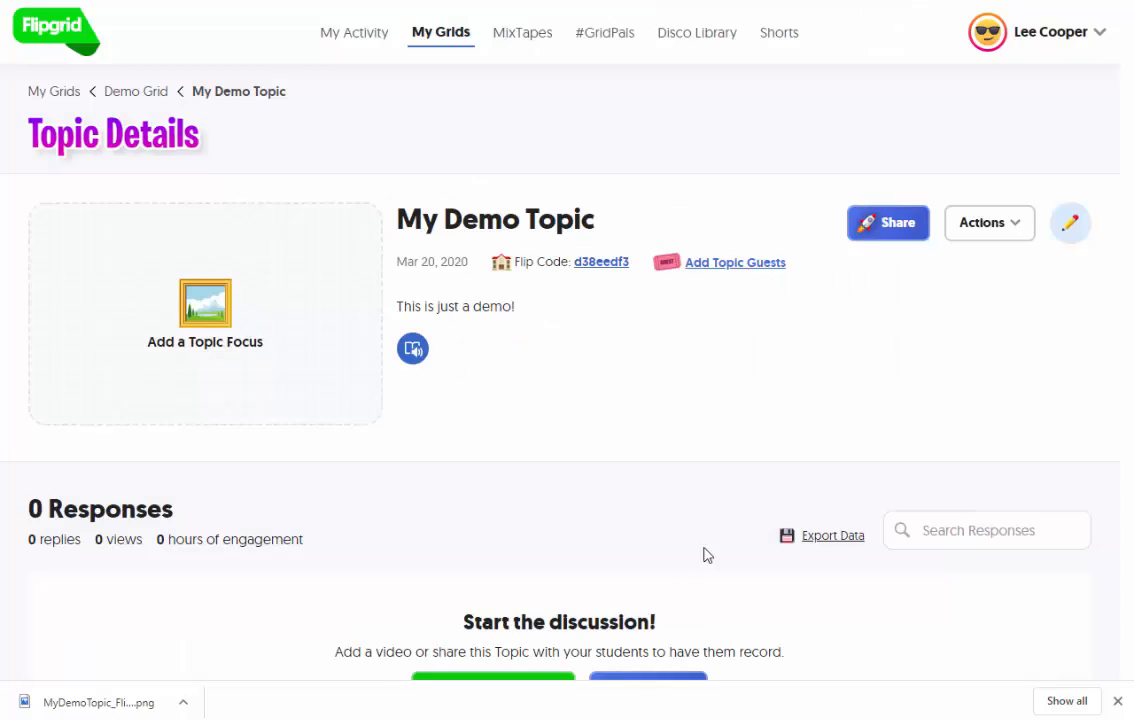
{"action": "scroll", "coordinate": [892, 438], "scroll_direction": "down", "scroll_amount": 1}
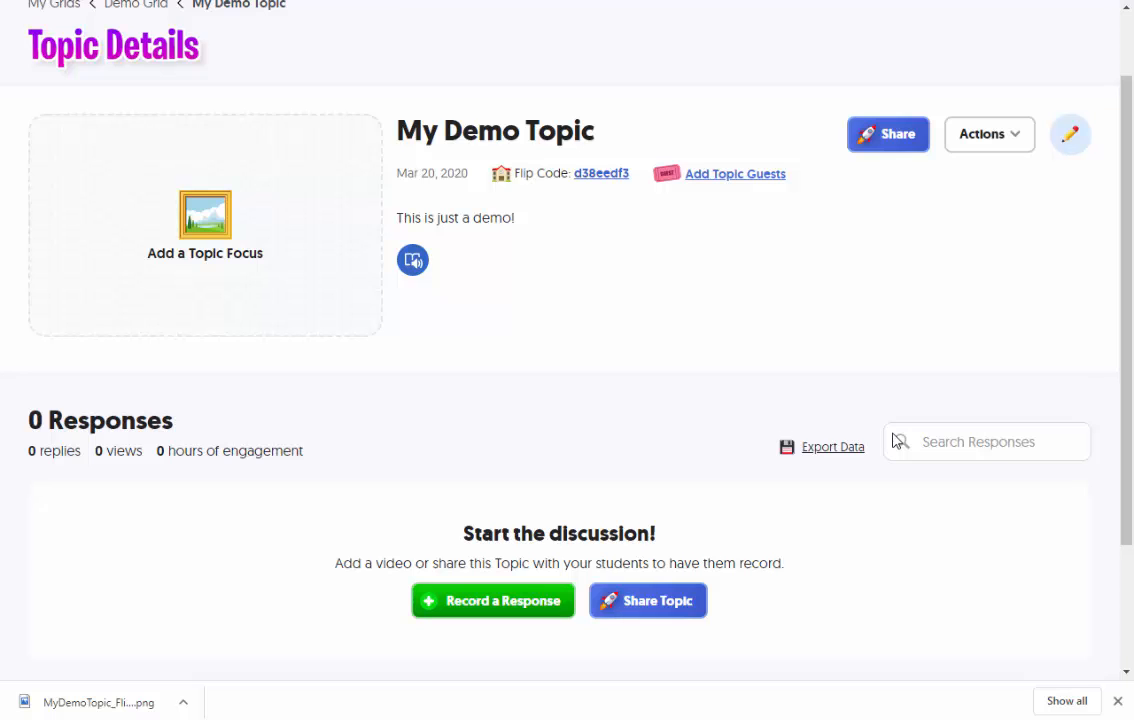
{"action": "scroll", "coordinate": [850, 400], "scroll_direction": "up", "scroll_amount": 1}
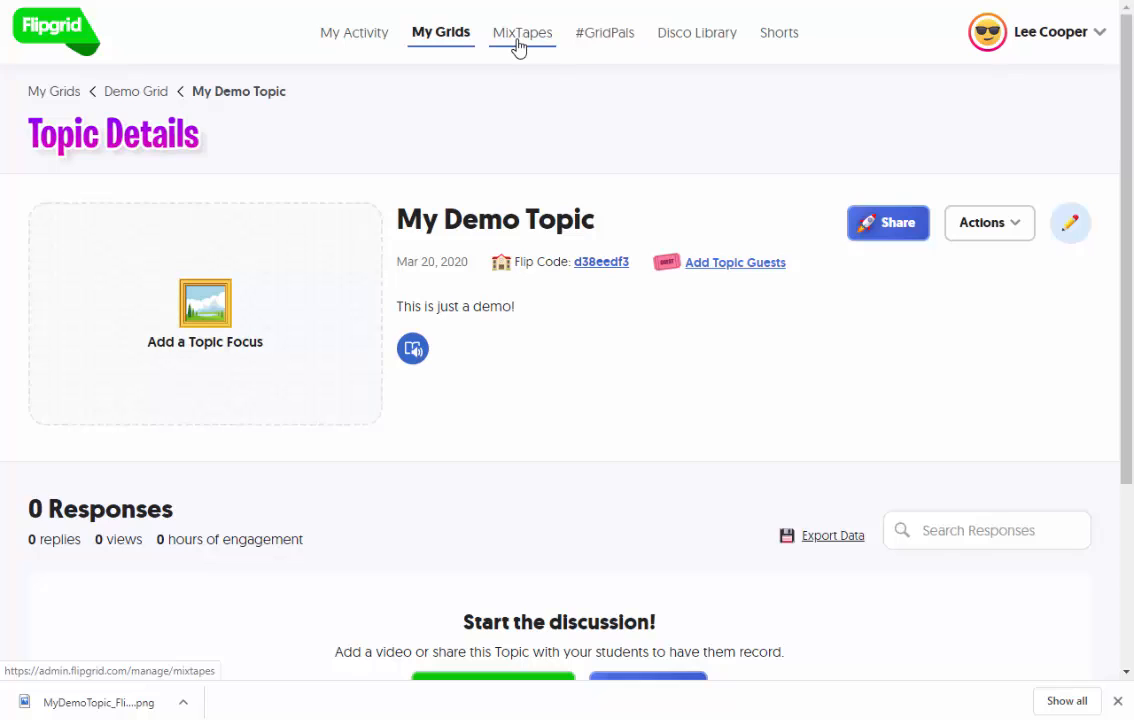
- Look through the #GridPals page, the Disco Library's featured topics and playlists, and the Shorts page
{"action": "left_click", "coordinate": [621, 39]}
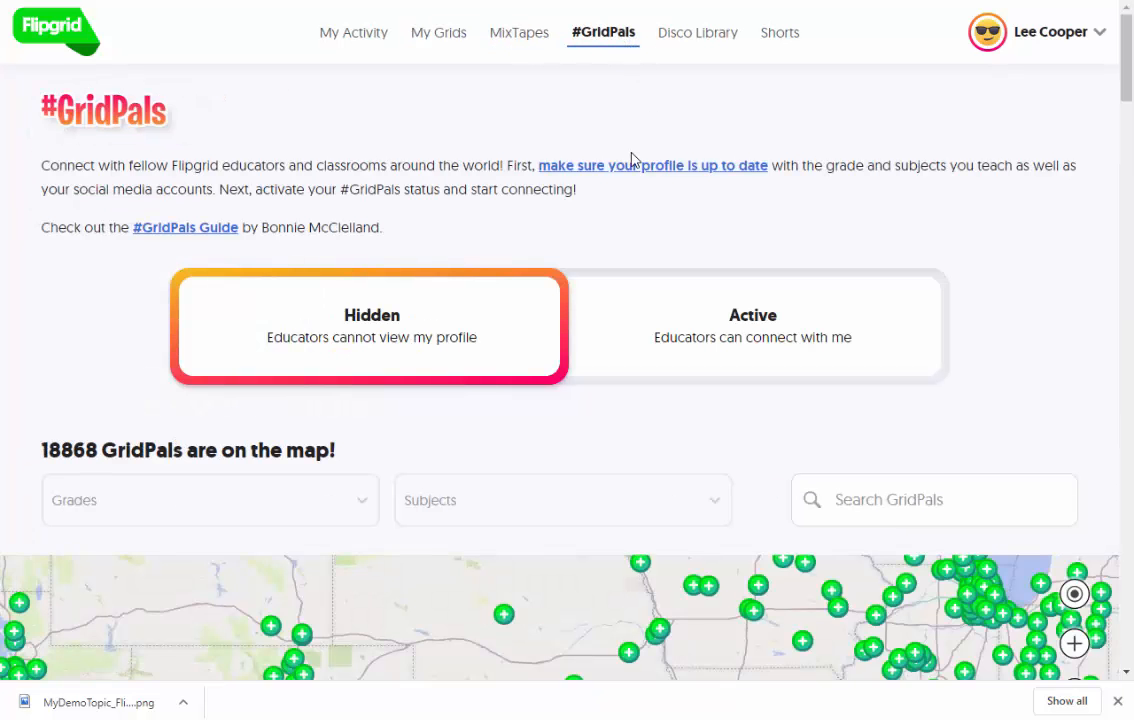
{"action": "left_click", "coordinate": [705, 37]}
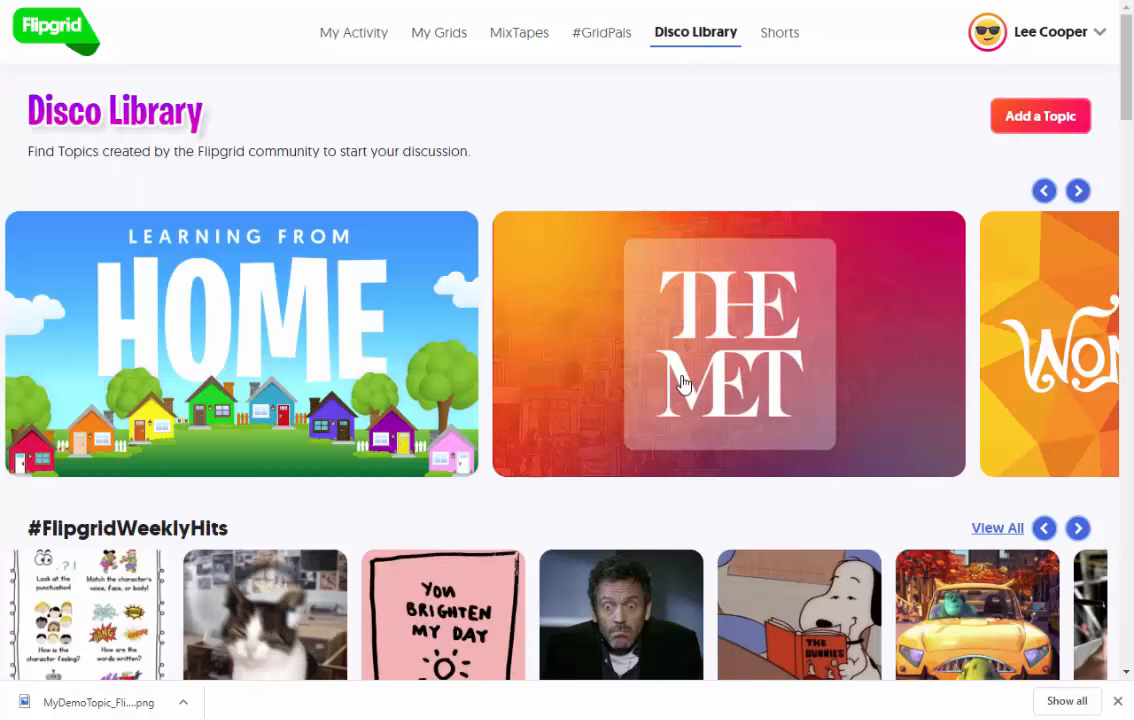
{"action": "scroll", "coordinate": [683, 380], "scroll_direction": "down", "scroll_amount": 4}
{"action": "scroll", "coordinate": [685, 373], "scroll_direction": "down", "scroll_amount": 3}
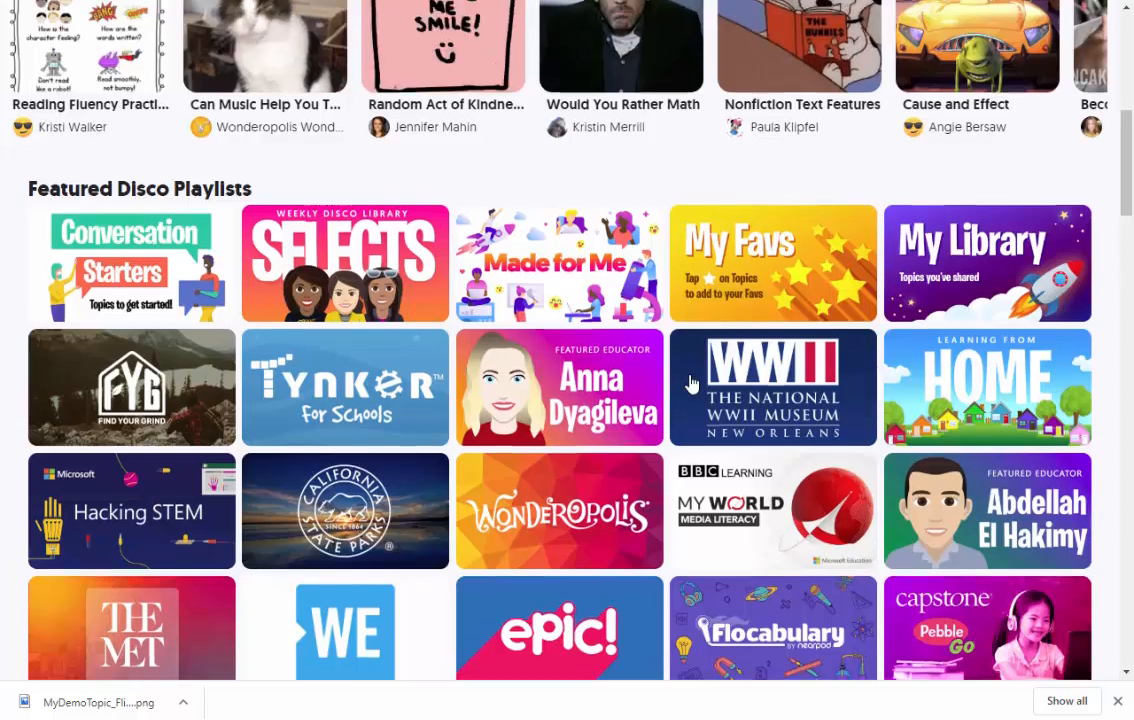
{"action": "scroll", "coordinate": [688, 385], "scroll_direction": "down", "scroll_amount": 3}
{"action": "scroll", "coordinate": [688, 382], "scroll_direction": "up", "scroll_amount": 10}
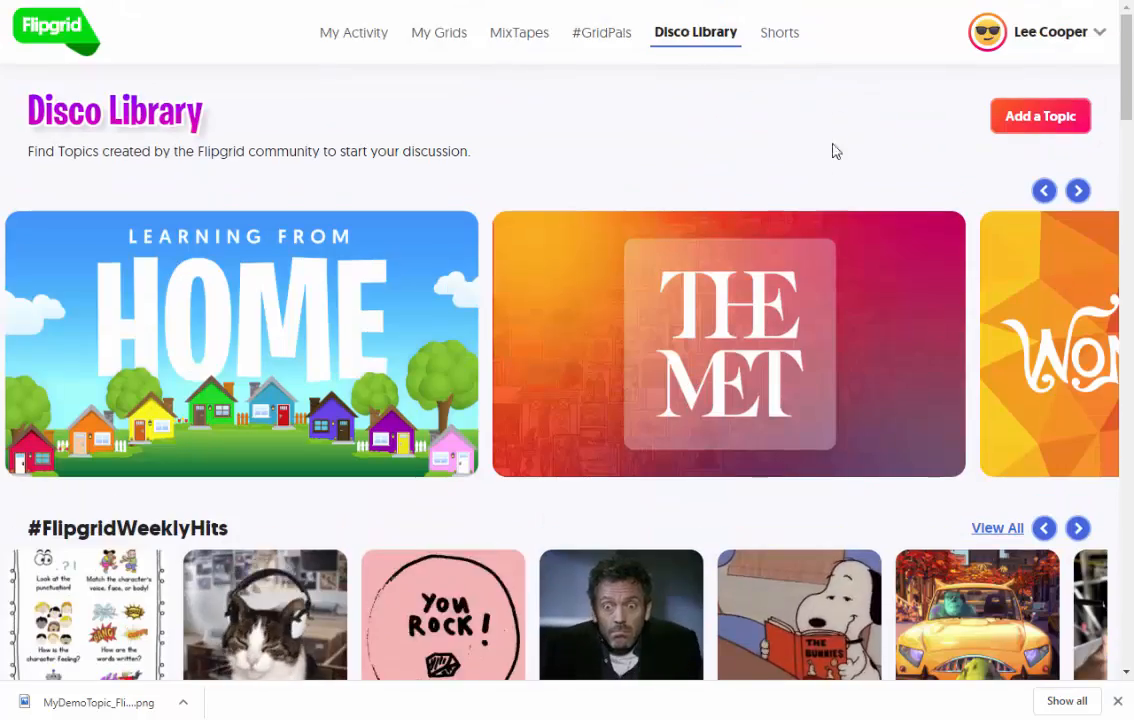
{"action": "left_click", "coordinate": [781, 40]}
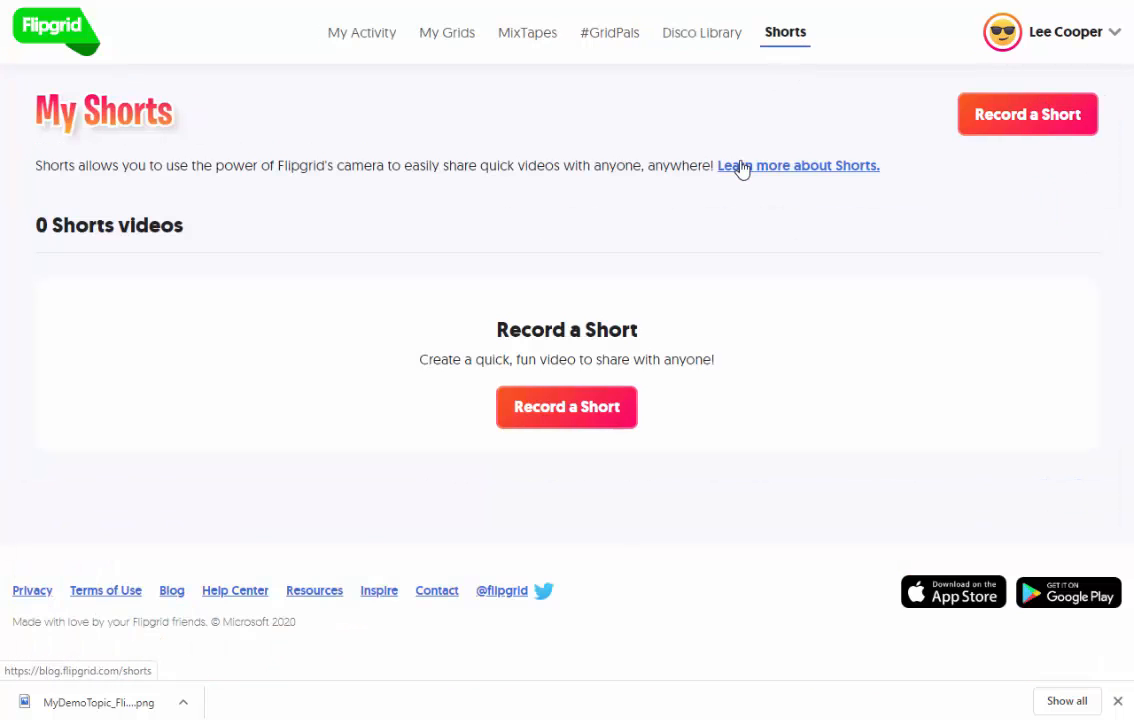